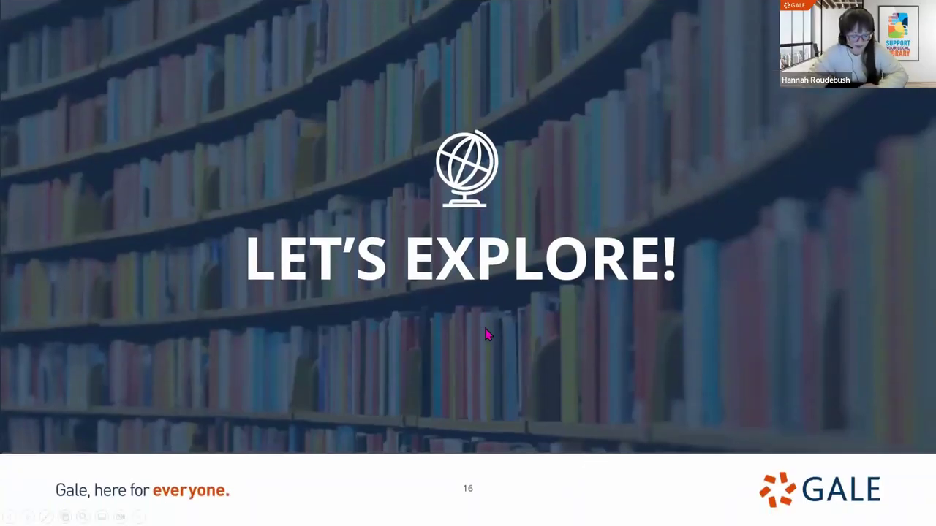
# Step: End the slide show and open Slavery and Anti-Slavery: A Transnational Archive from the On-Site Databases list
pyautogui.press('Escape')
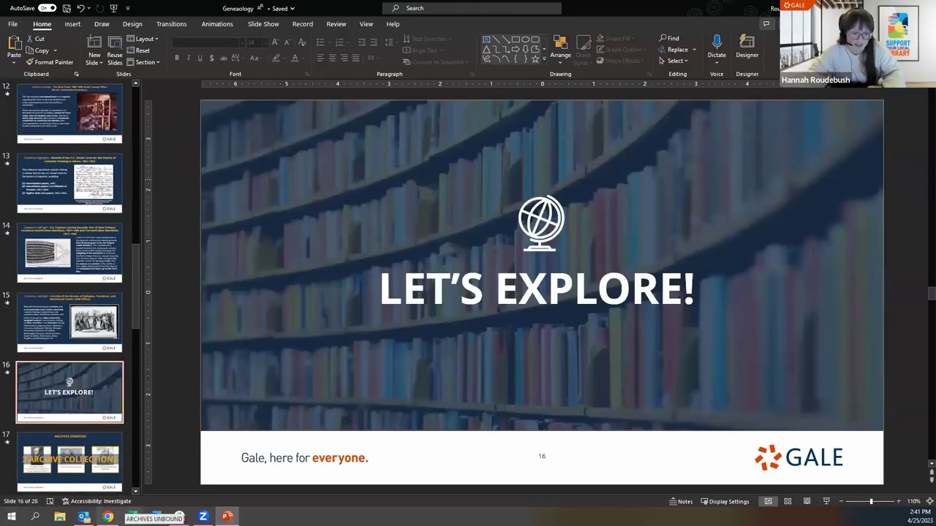
pyautogui.click(108, 517)
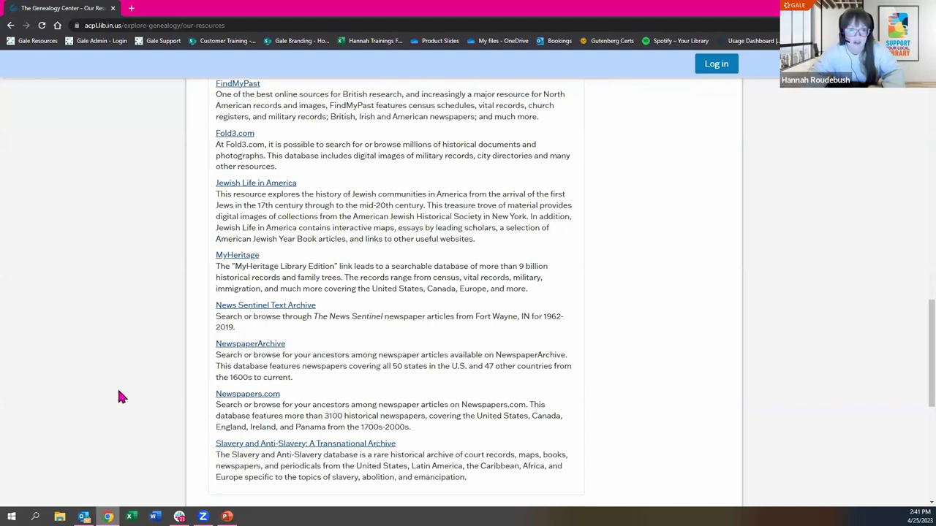
pyautogui.scroll(-2, 444, 266)
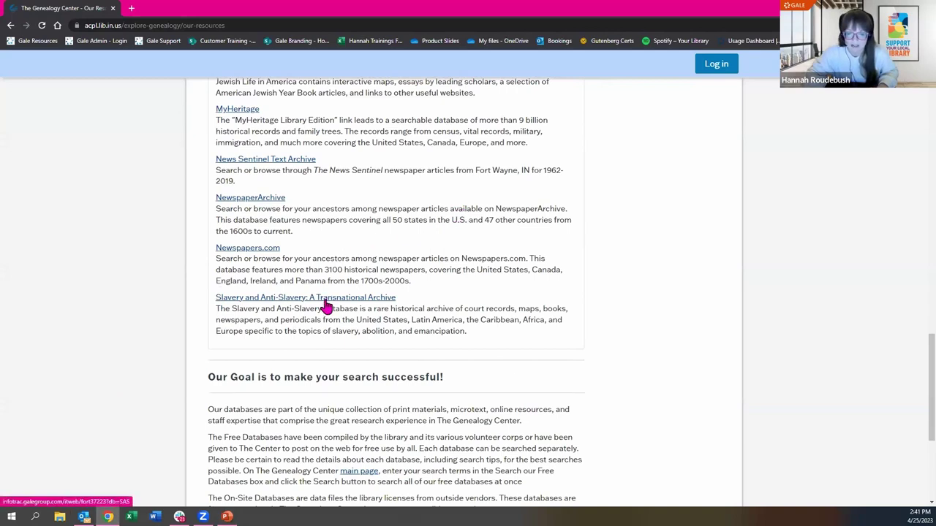
pyautogui.scroll(20, 326, 307)
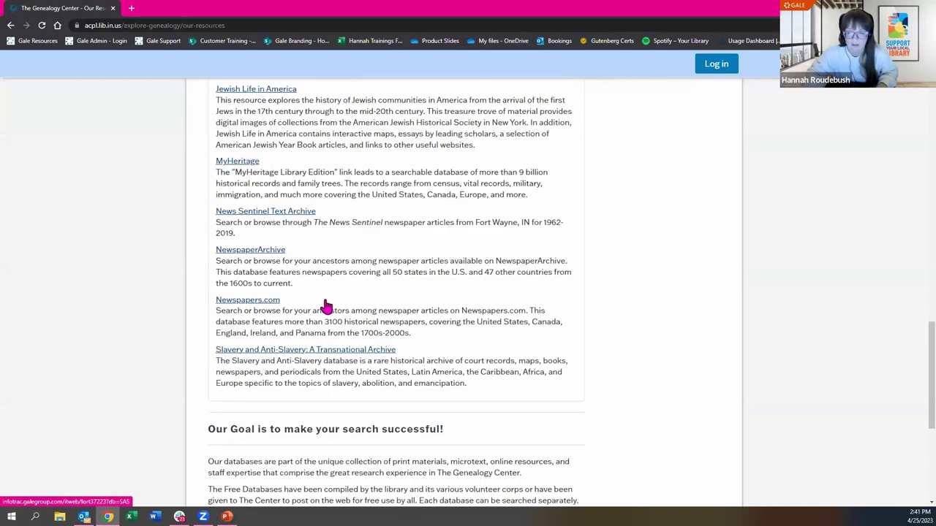
pyautogui.scroll(5, 329, 310)
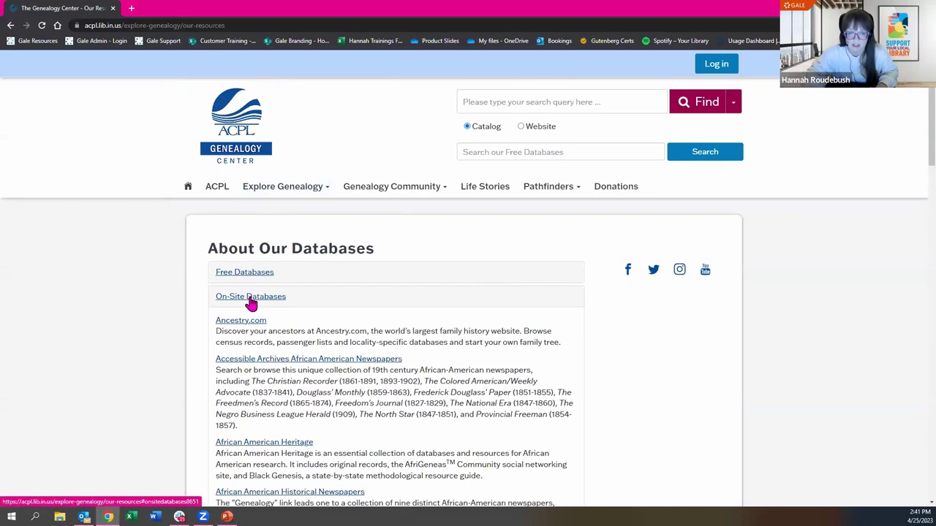
pyautogui.scroll(-15, 250, 304)
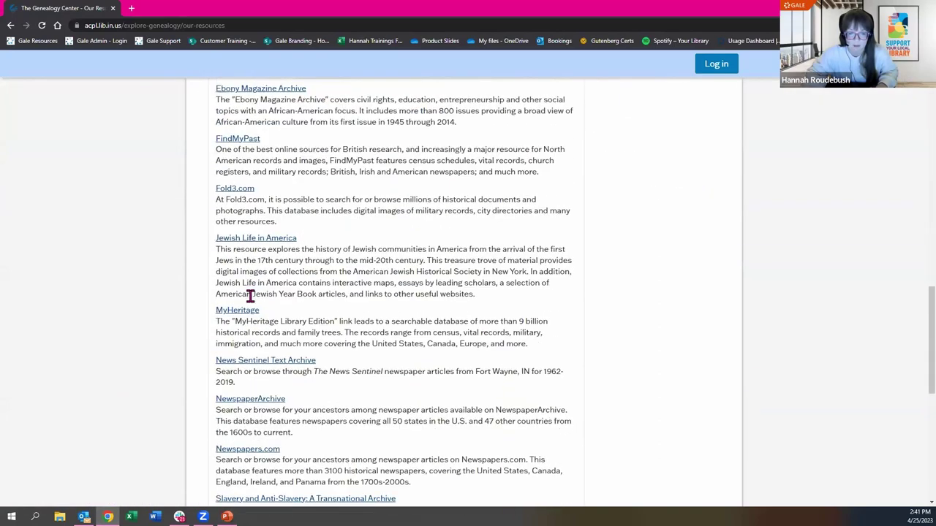
pyautogui.scroll(-5, 251, 298)
pyautogui.scroll(2, 251, 300)
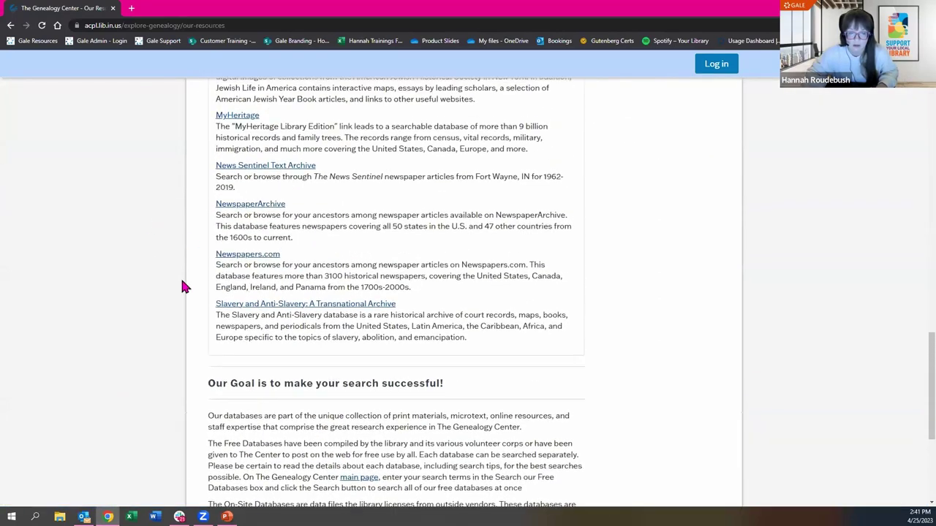
pyautogui.click(354, 305)
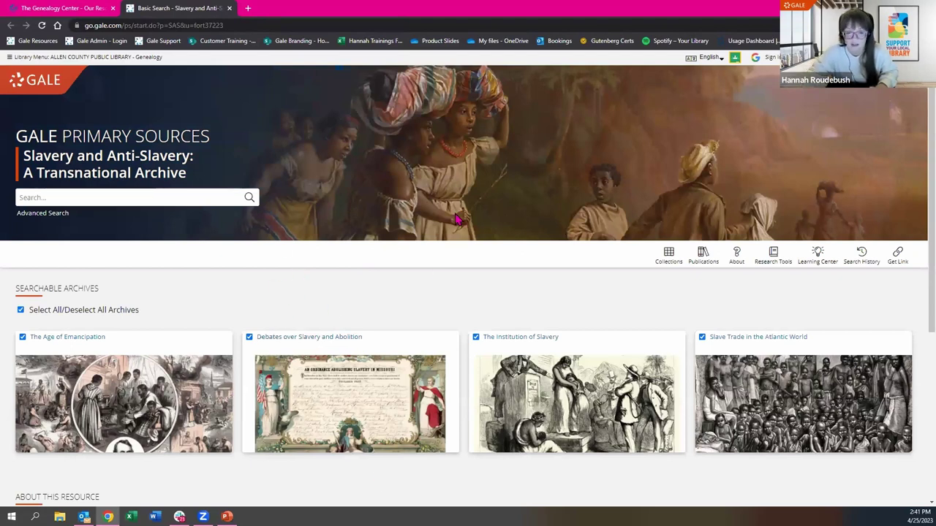
# Step: Scroll the Slavery and Anti-Slavery homepage to review its four searchable archives
pyautogui.scroll(-1, 266, 252)
pyautogui.scroll(1, 386, 219)
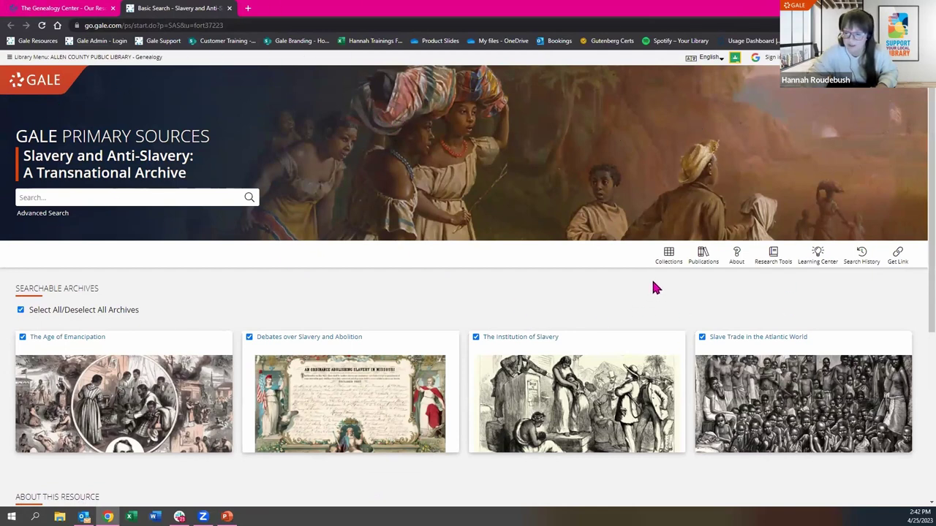
pyautogui.scroll(-3, 596, 249)
pyautogui.scroll(-2, 598, 251)
pyautogui.scroll(5, 598, 251)
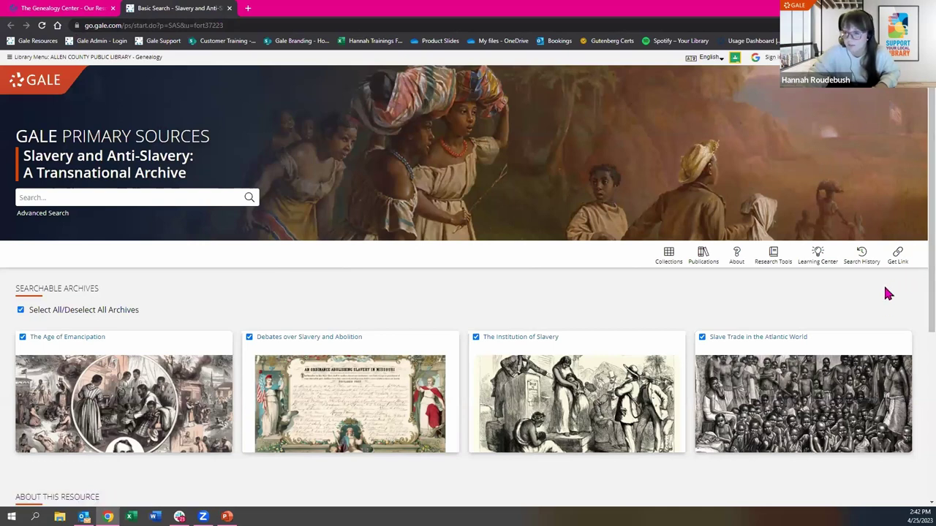
pyautogui.click(709, 59)
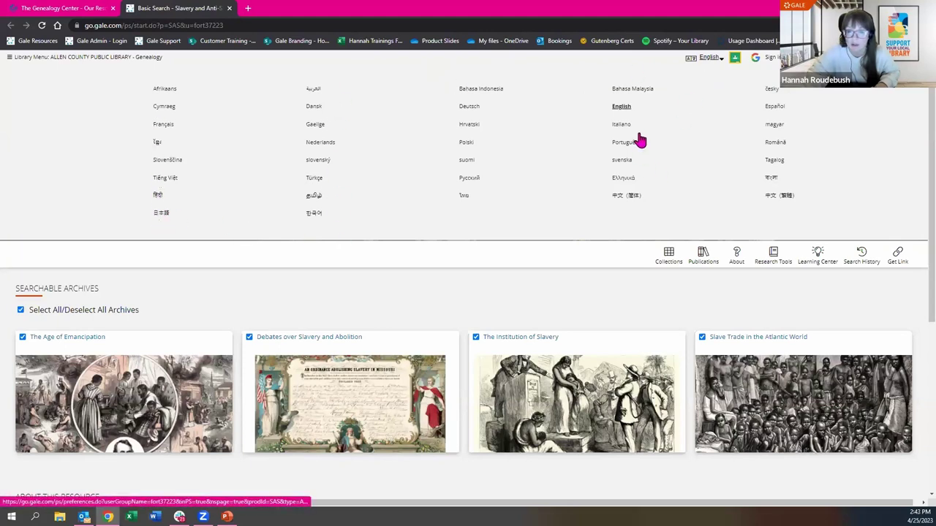
pyautogui.click(774, 107)
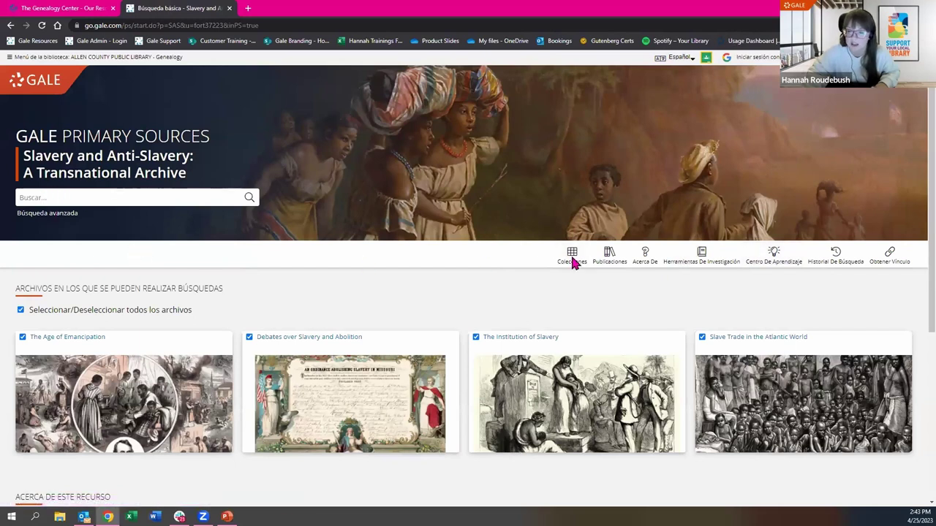
pyautogui.scroll(-3, 684, 250)
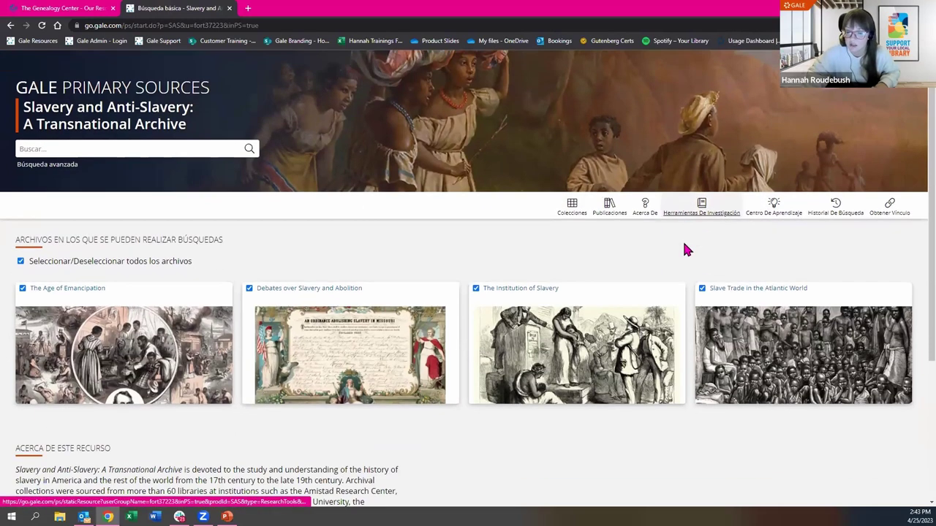
pyautogui.scroll(-1, 683, 234)
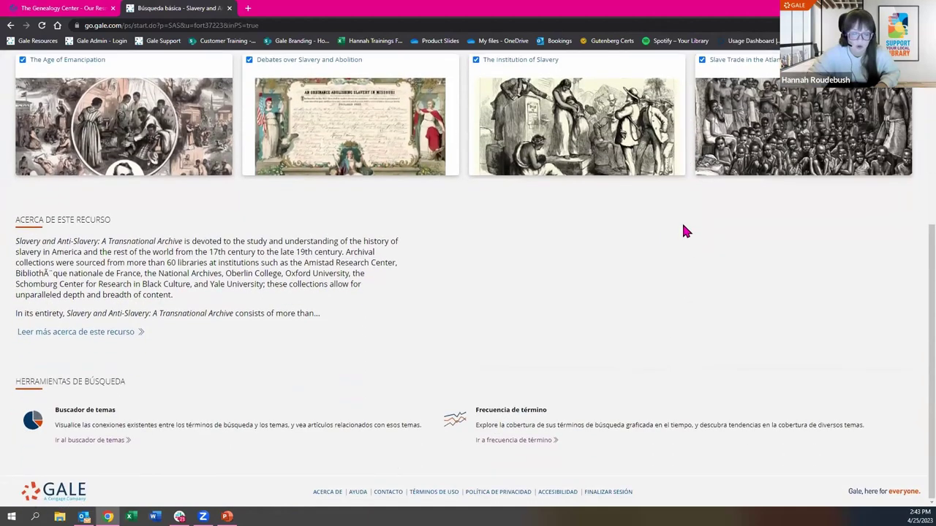
pyautogui.scroll(3, 684, 256)
pyautogui.scroll(2, 687, 281)
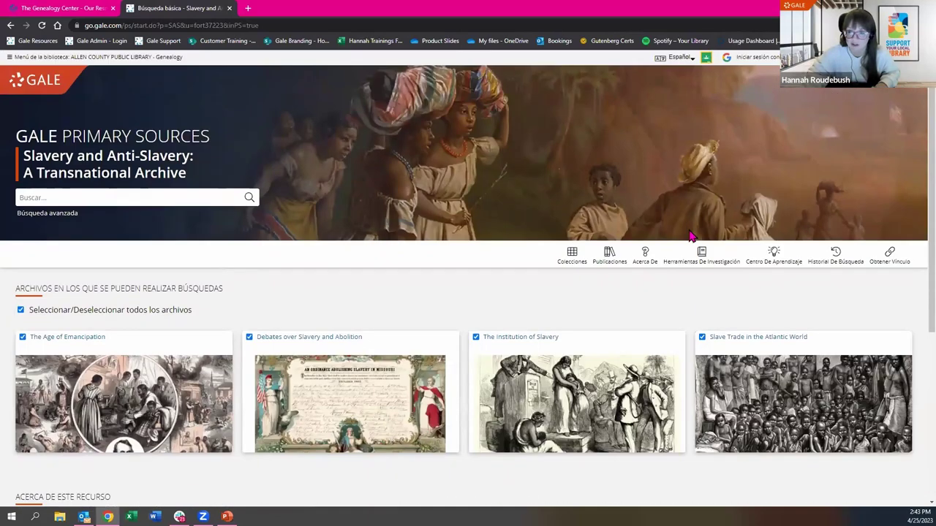
pyautogui.click(682, 60)
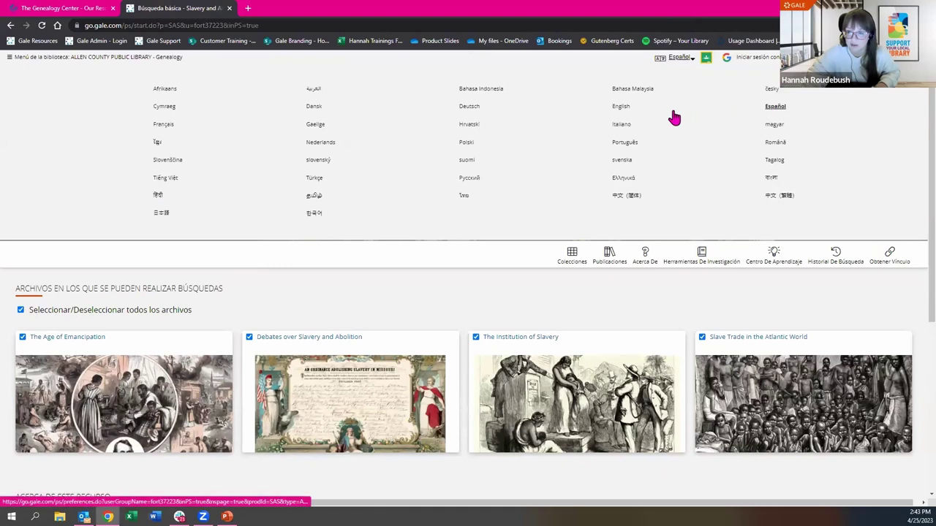
pyautogui.click(621, 107)
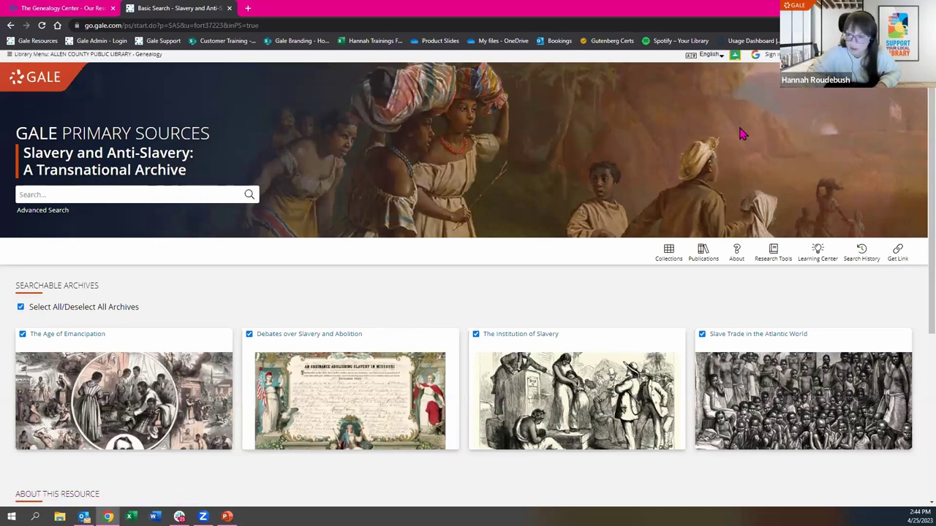
pyautogui.scroll(-1, 740, 135)
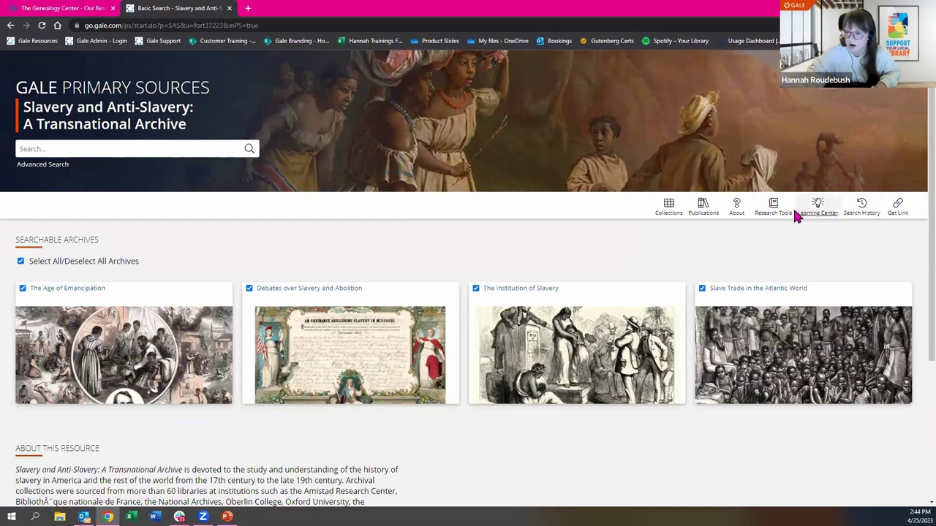
pyautogui.scroll(-3, 381, 88)
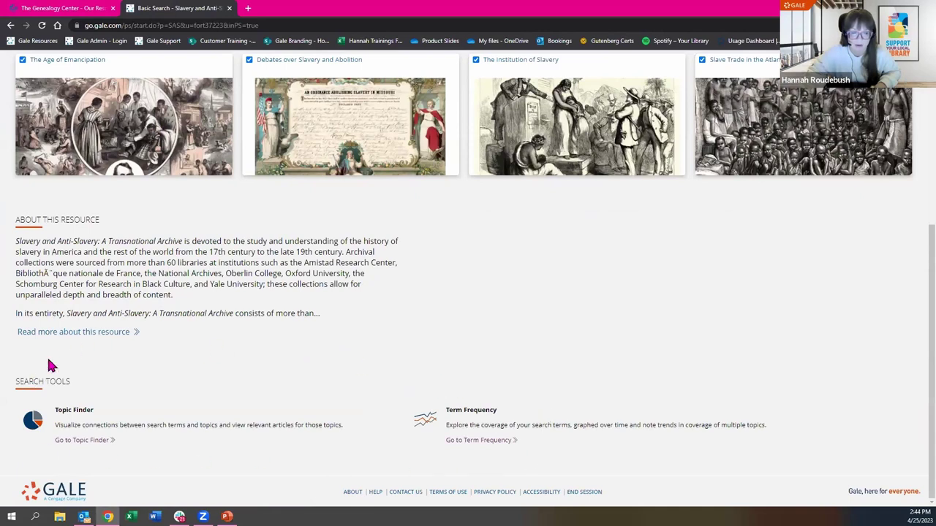
pyautogui.scroll(3, 660, 326)
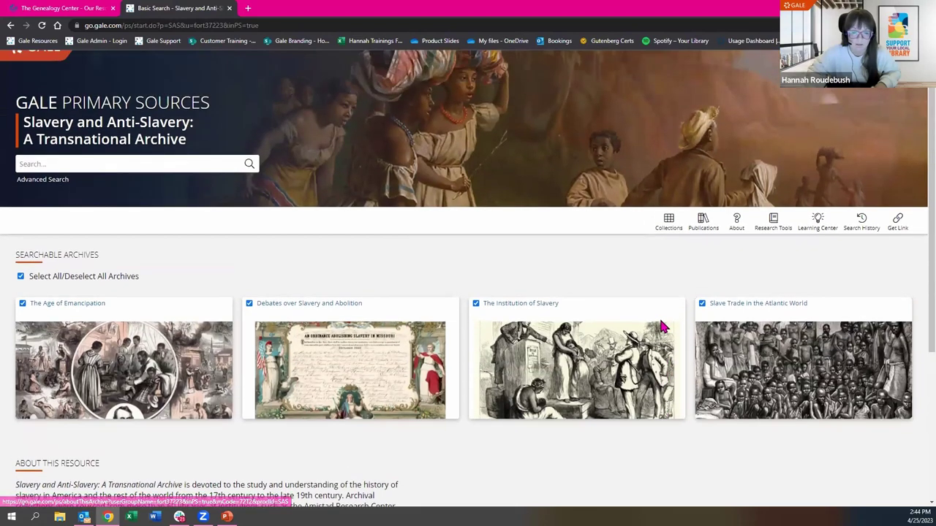
pyautogui.scroll(-3, 660, 326)
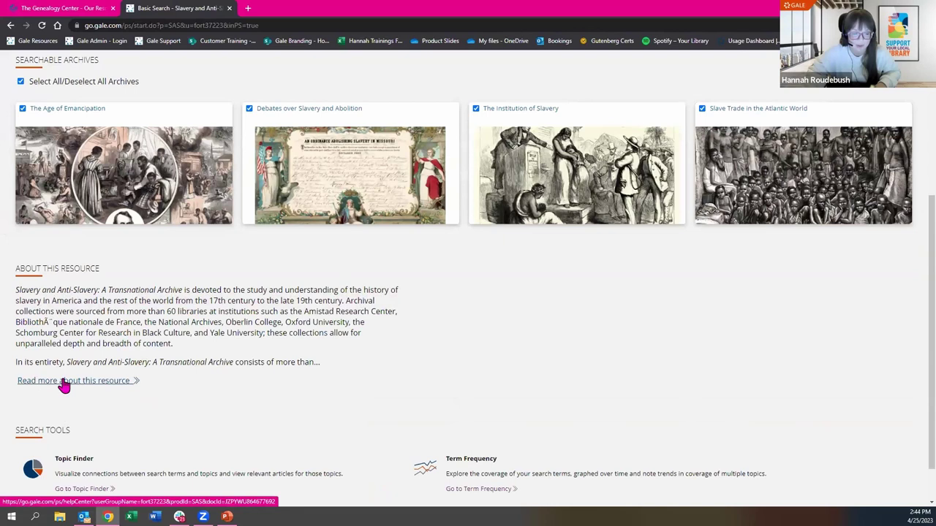
pyautogui.scroll(3, 428, 392)
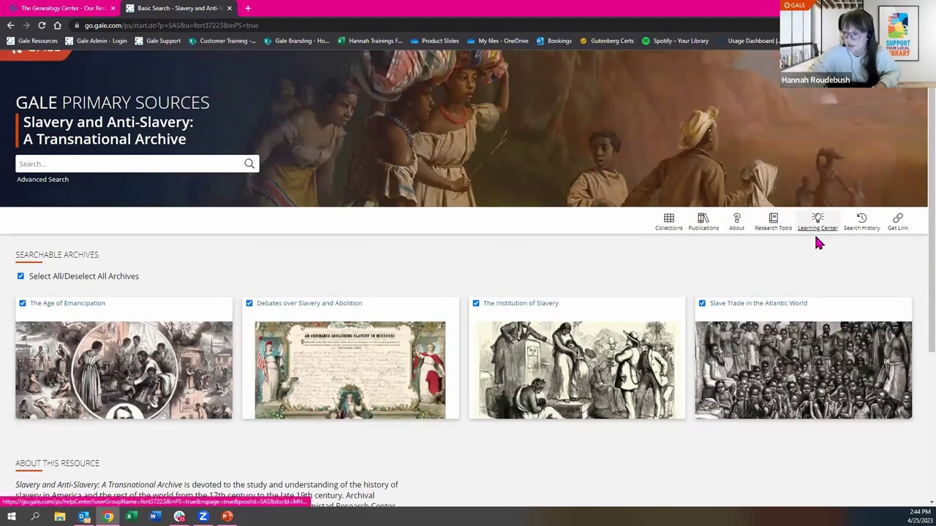
# Step: Open the Learning Center and browse its Conceptualize, Find, Read and Use sections
pyautogui.click(819, 236)
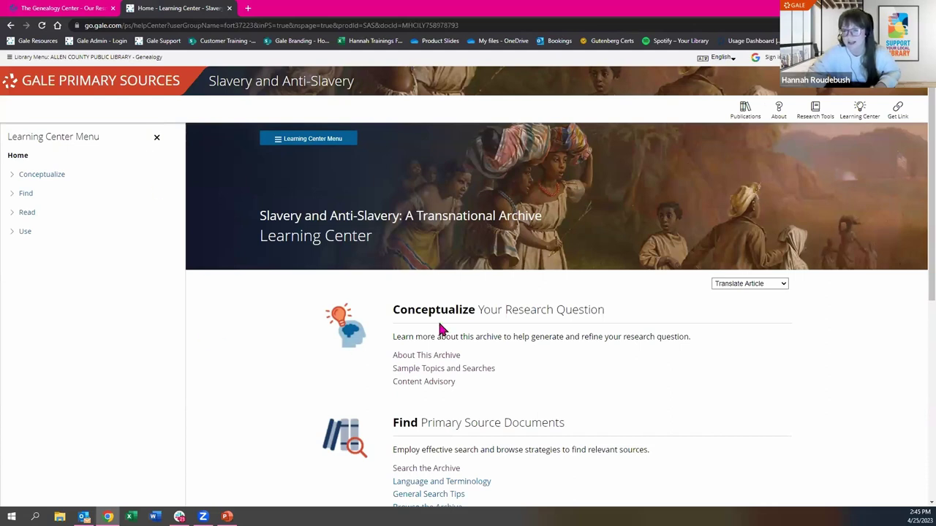
pyautogui.scroll(-2, 517, 330)
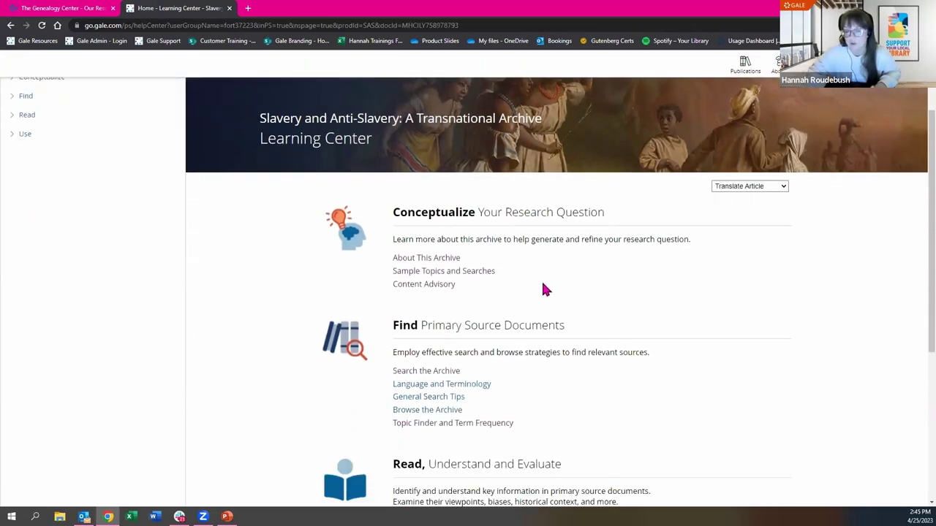
pyautogui.scroll(-2, 401, 296)
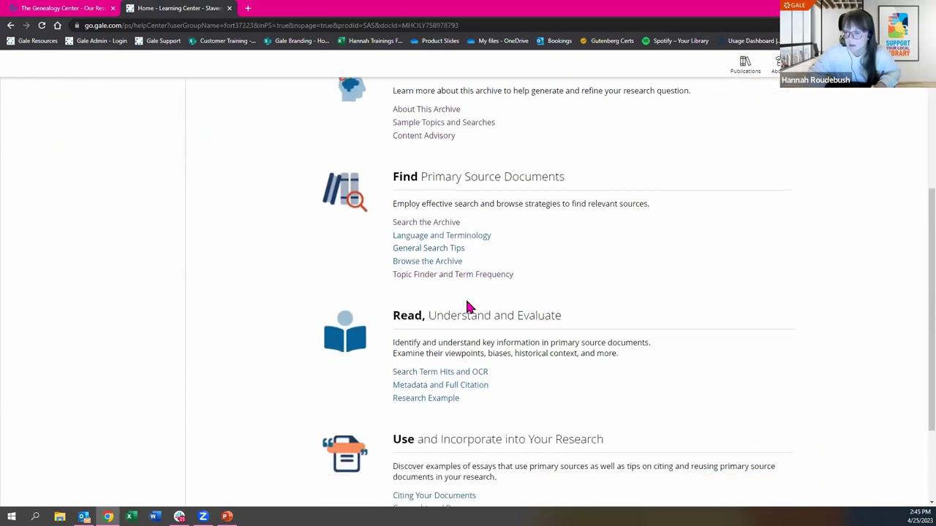